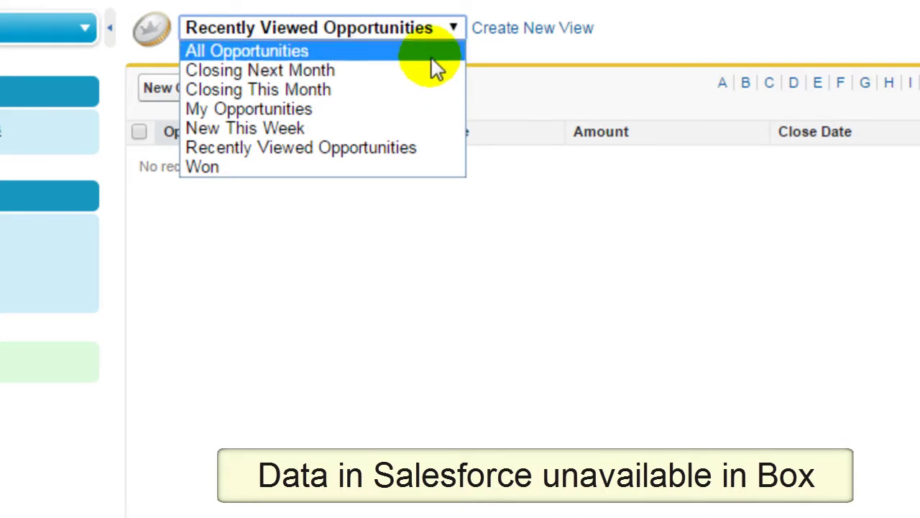
Change which opportunities the Opportunities list view displays.
left_click(441, 108)
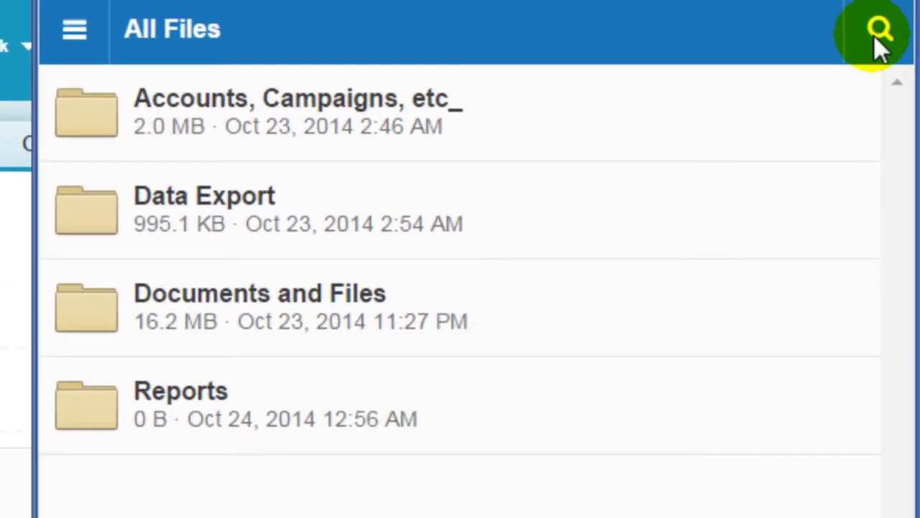
Search Box for 'sf3' to find the synced SF3a.png file.
left_click(876, 37)
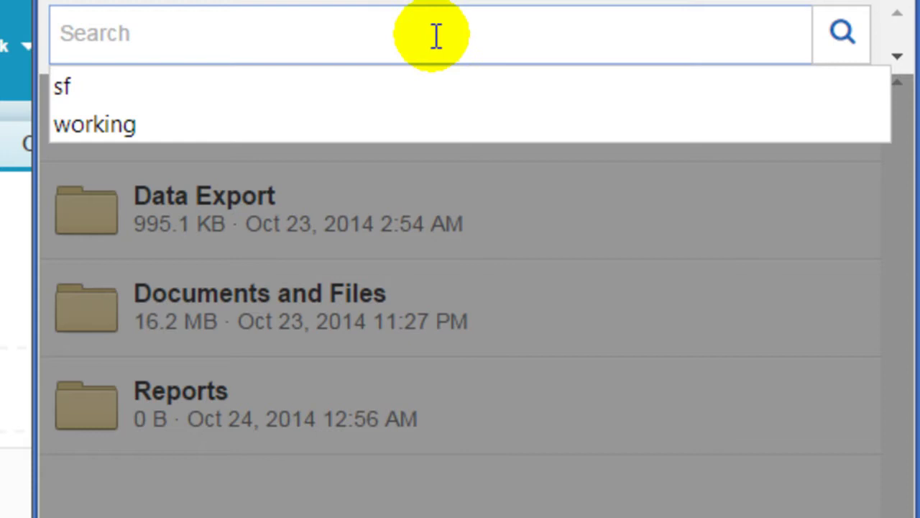
type("sf3")
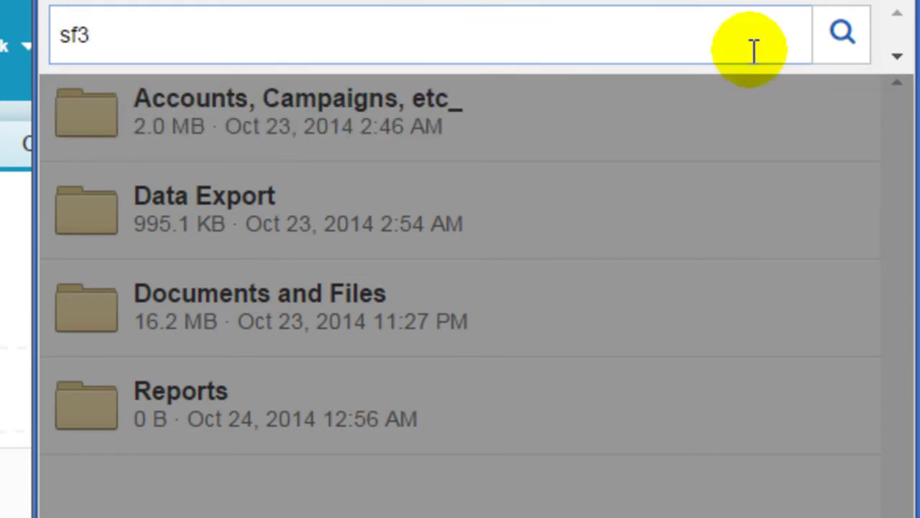
left_click(843, 46)
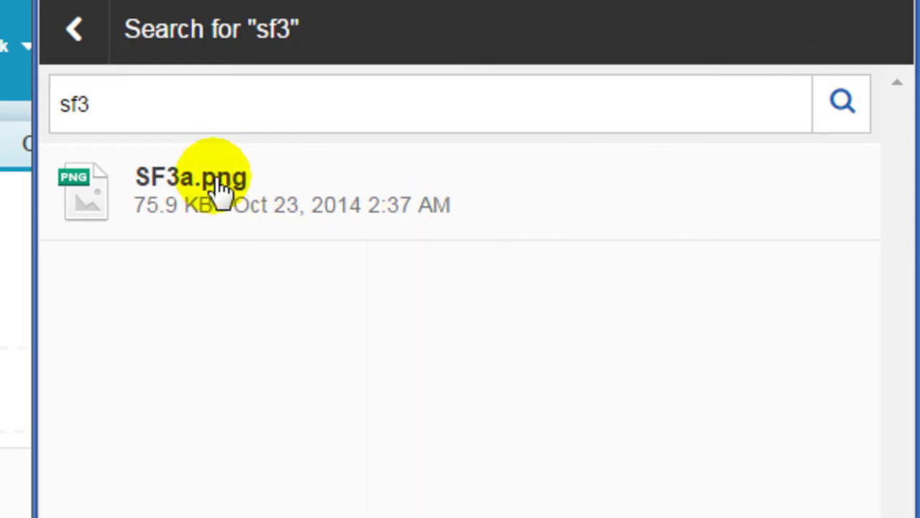
Open the Personal Library folder under All Files > Documents and Files > Files.
left_click(72, 32)
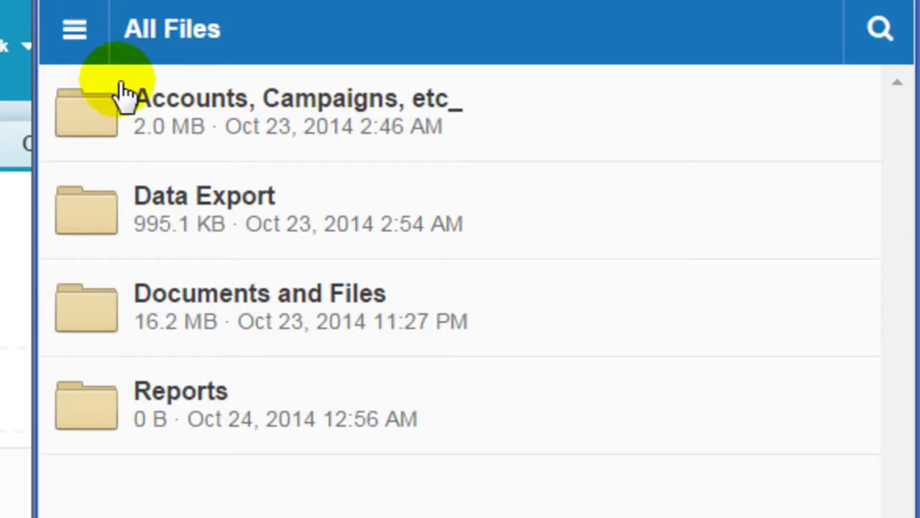
left_click(230, 292)
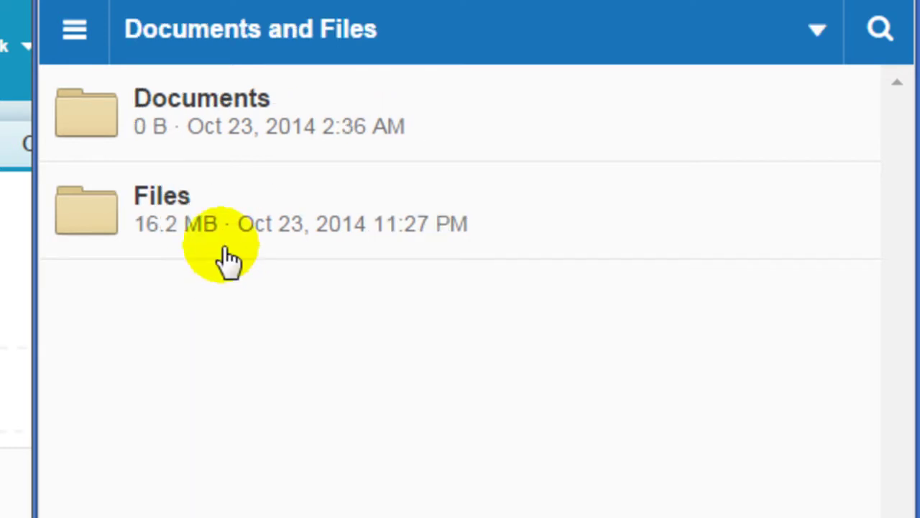
left_click(159, 194)
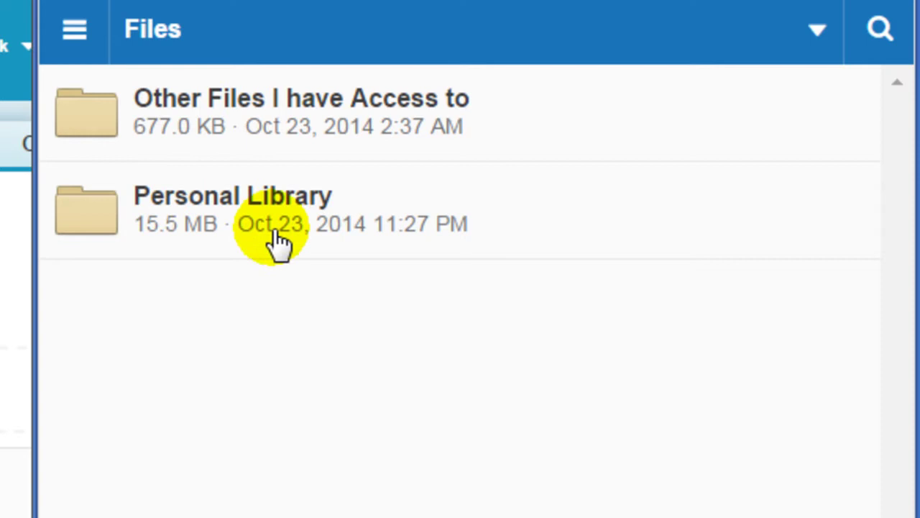
left_click(263, 200)
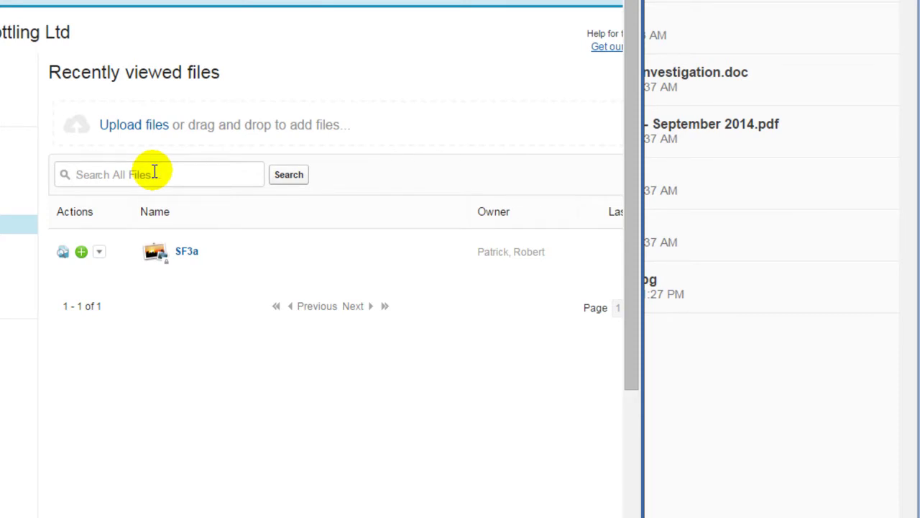
Search Salesforce's Search All Files box for 'work'.
type("wo")
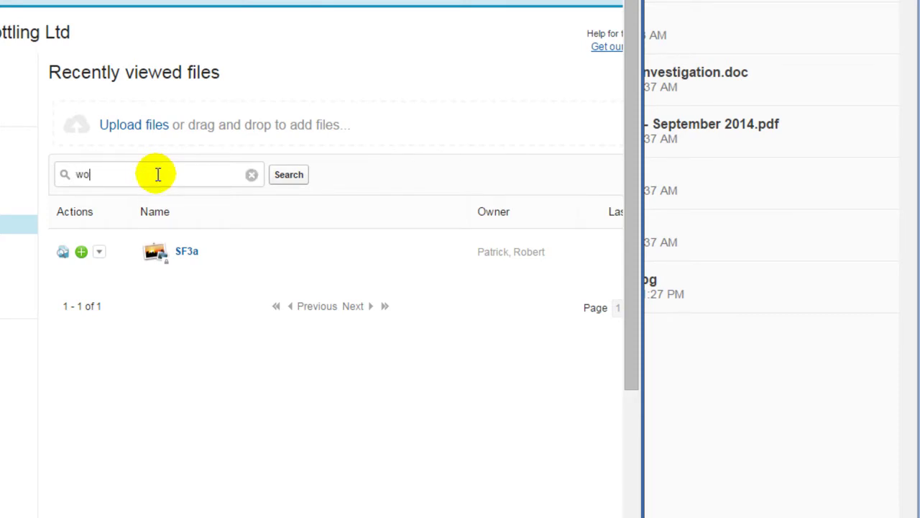
type("rk")
left_click(286, 181)
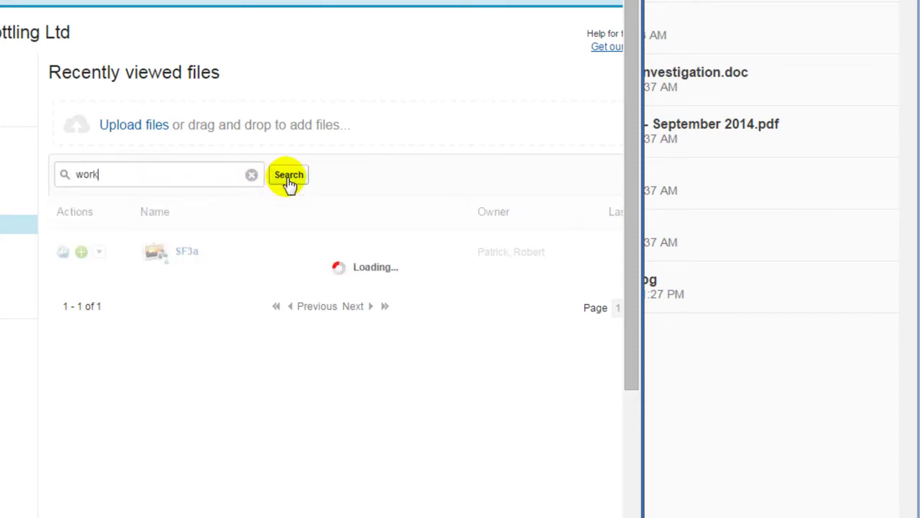